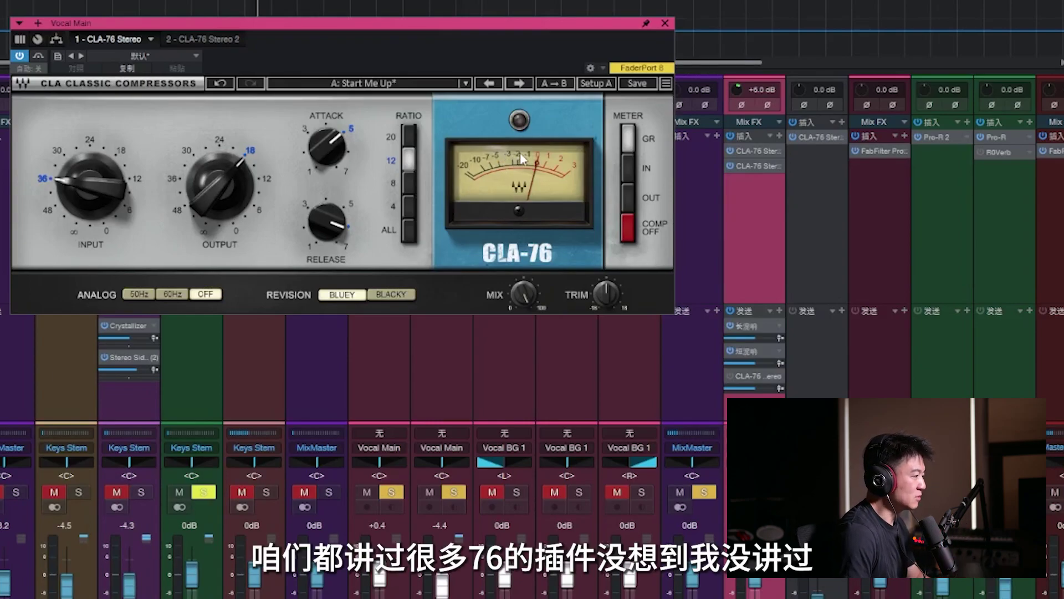
# - Enlarge the CLA-76 interface to 150% and reposition its window over the mixer
pyautogui.click(666, 83)
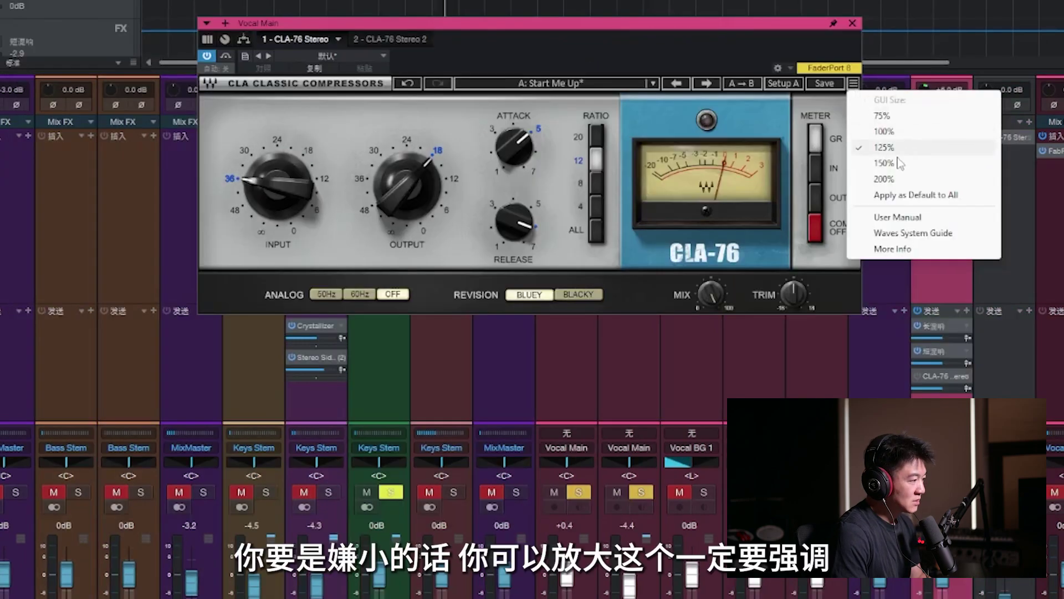
pyautogui.click(886, 163)
pyautogui.moveTo(826, 25); pyautogui.dragTo(680, 0)
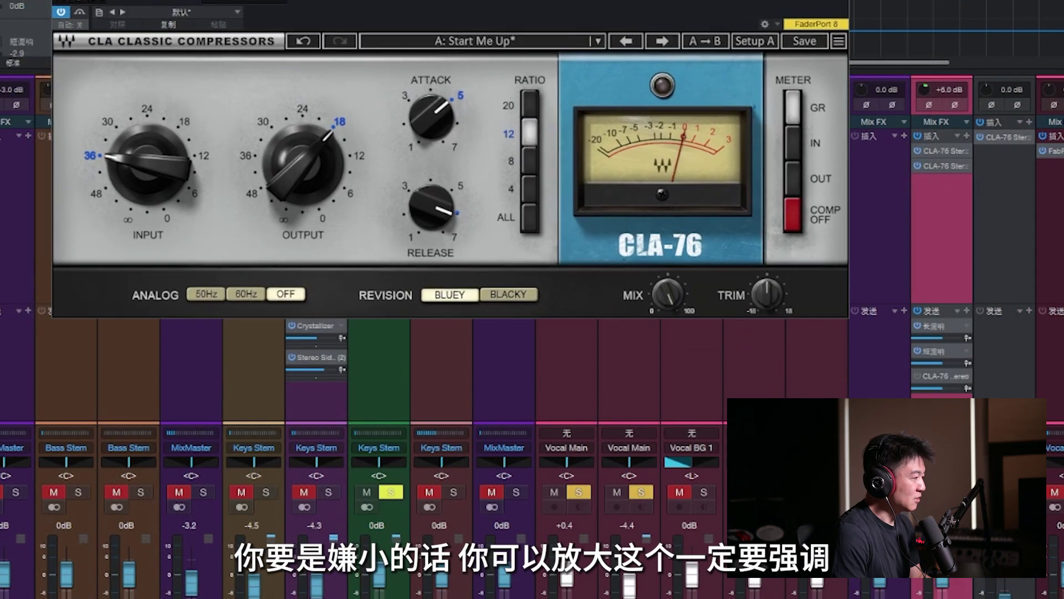
pyautogui.click(832, 47)
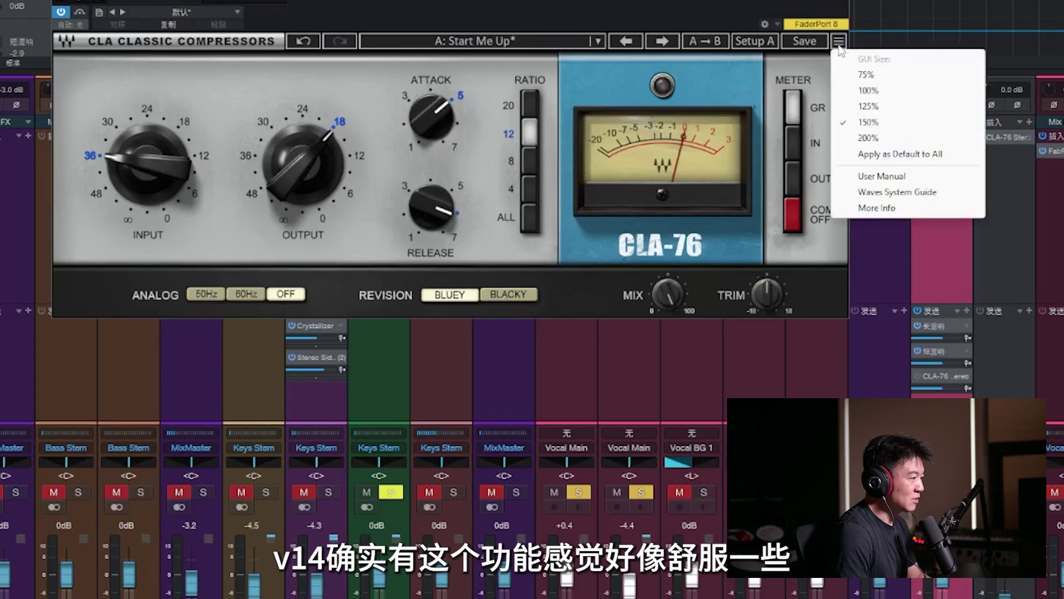
pyautogui.click(881, 123)
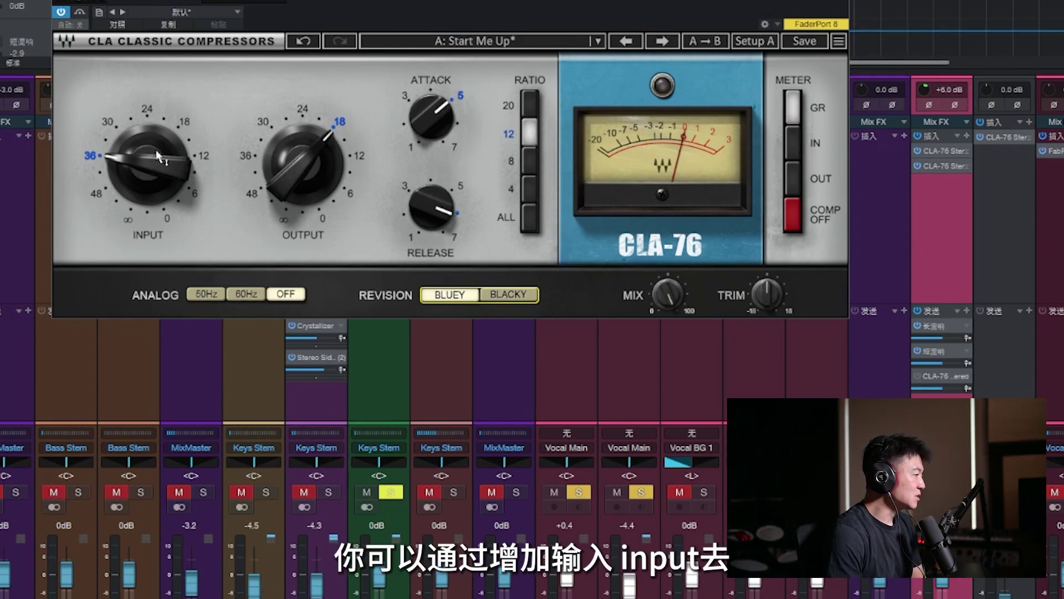
# - Set the CLA-76 attack slightly below 5 and the release to about 5
pyautogui.moveTo(124, 176)
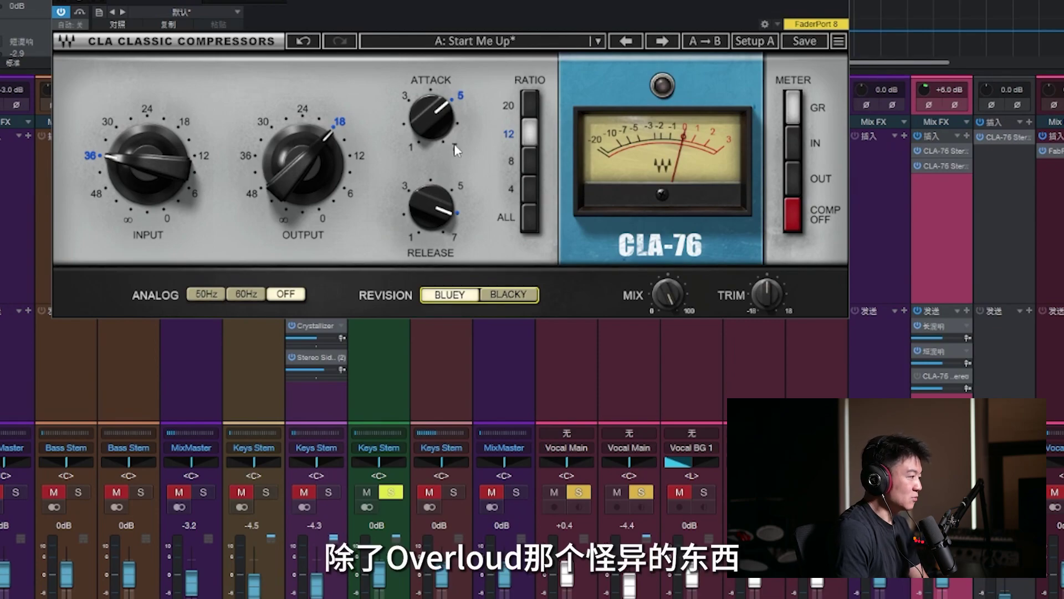
pyautogui.moveTo(445, 123)
pyautogui.mouseDown()
pyautogui.moveTo(445, 97)
pyautogui.moveTo(445, 183)
pyautogui.moveTo(445, 144)
pyautogui.mouseUp()
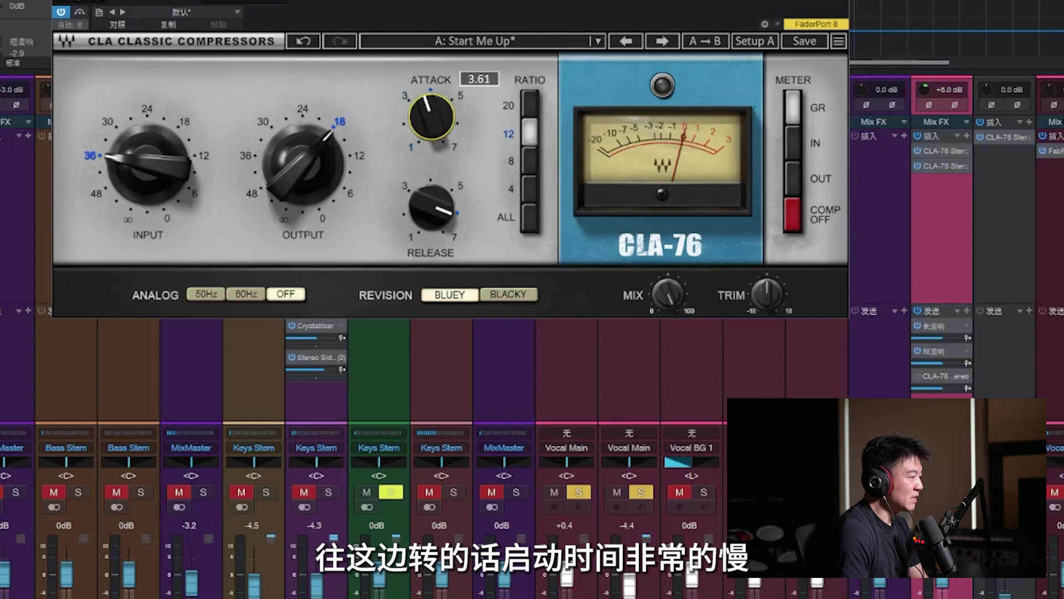
pyautogui.moveTo(437, 209)
pyautogui.mouseDown()
pyautogui.moveTo(438, 197)
pyautogui.moveTo(437, 255)
pyautogui.moveTo(437, 225)
pyautogui.mouseUp()
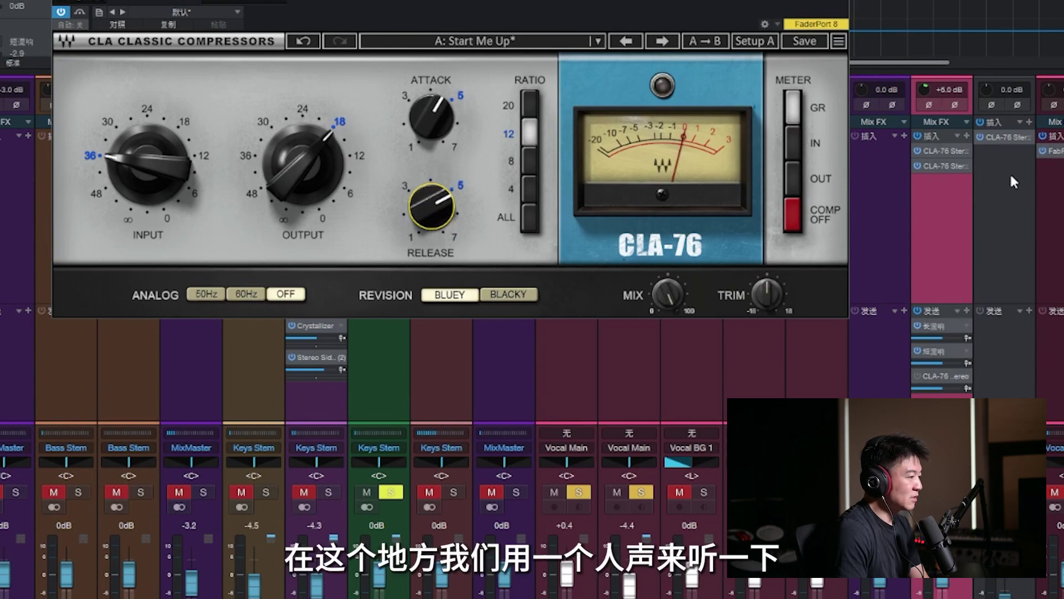
# - Bypass the second CLA-76 on the vocal channel and bring the VOX - LEAD clip into view in the arrangement
pyautogui.click(918, 165)
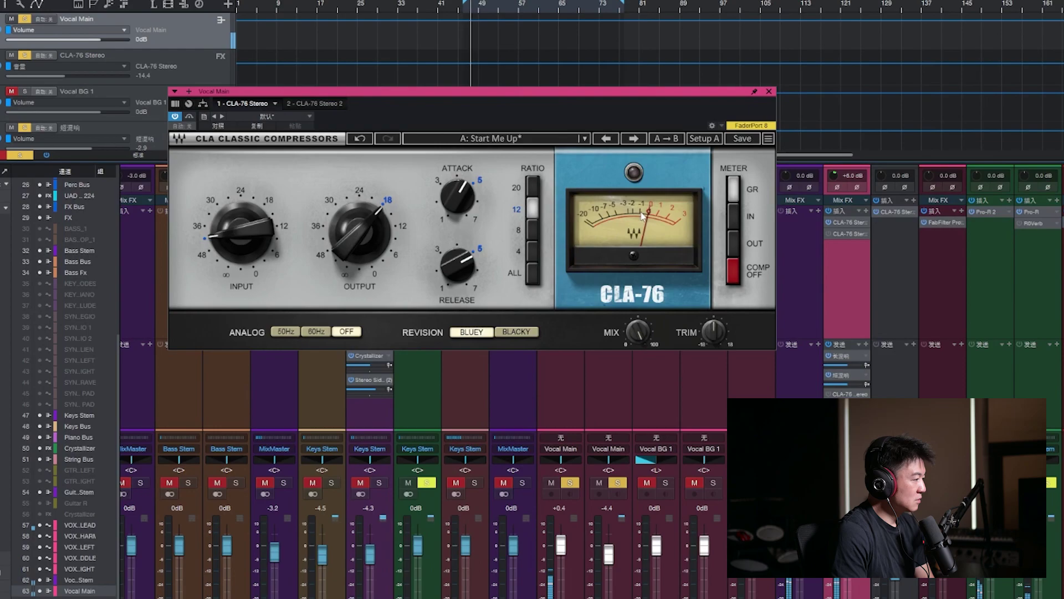
pyautogui.scroll(3, 610, 64)
pyautogui.click(610, 63)
pyautogui.scroll(-2, 610, 63)
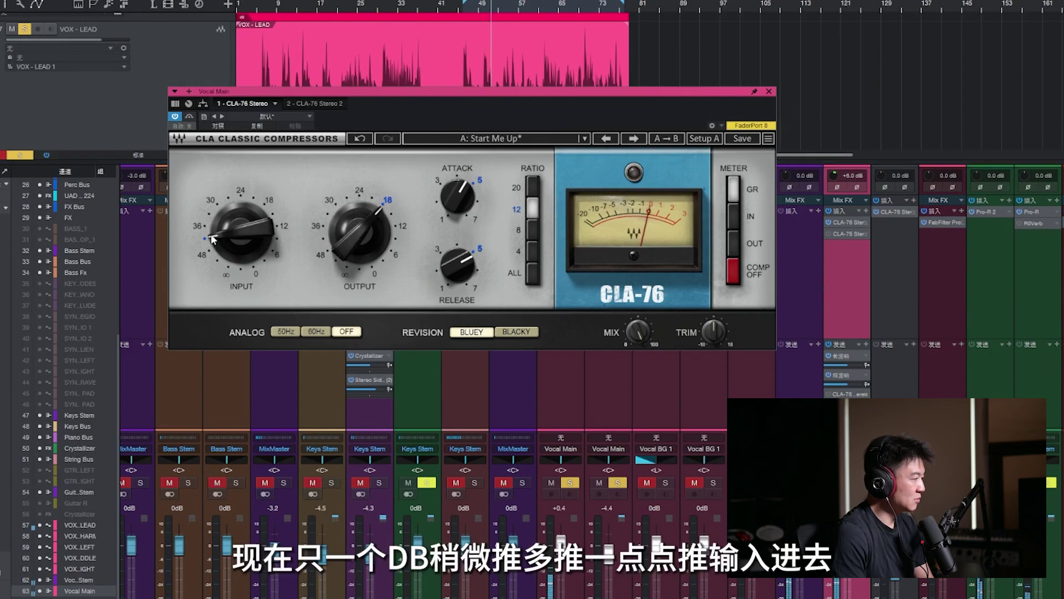
# - Raise the first CLA-76's input to 36 and zoom the timeline in on the VOX - LEAD peak near bar 70
pyautogui.moveTo(214, 224); pyautogui.dragTo(214, 214)
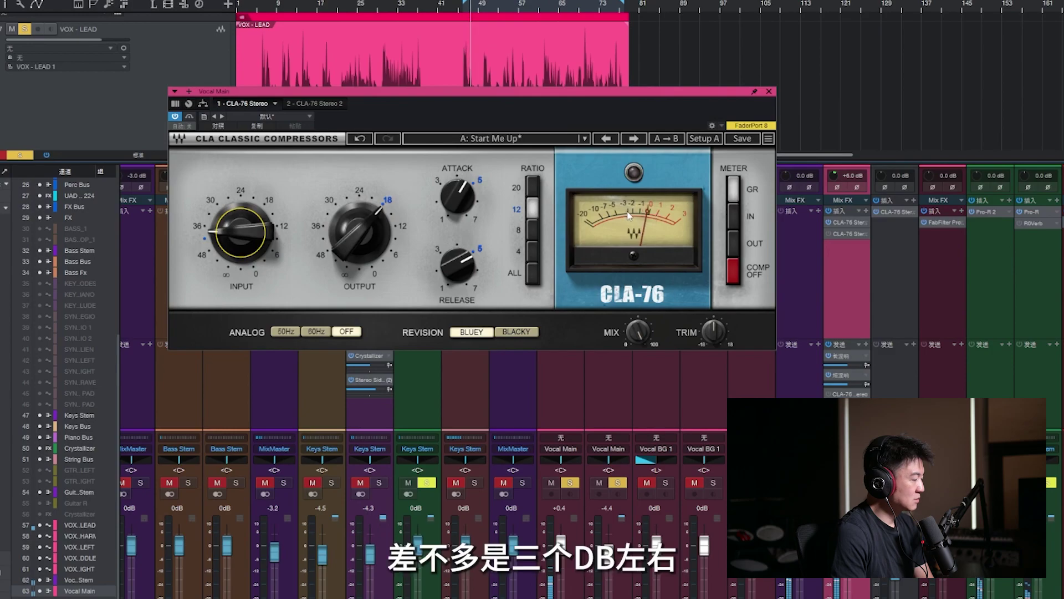
pyautogui.moveTo(225, 241); pyautogui.dragTo(225, 240)
pyautogui.moveTo(464, 216)
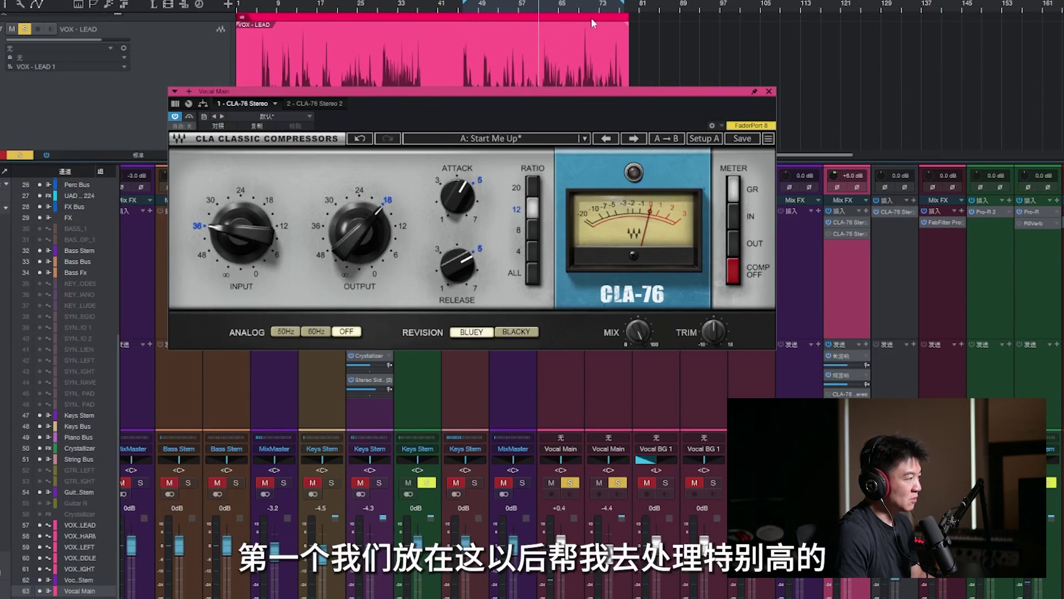
pyautogui.click(579, 40)
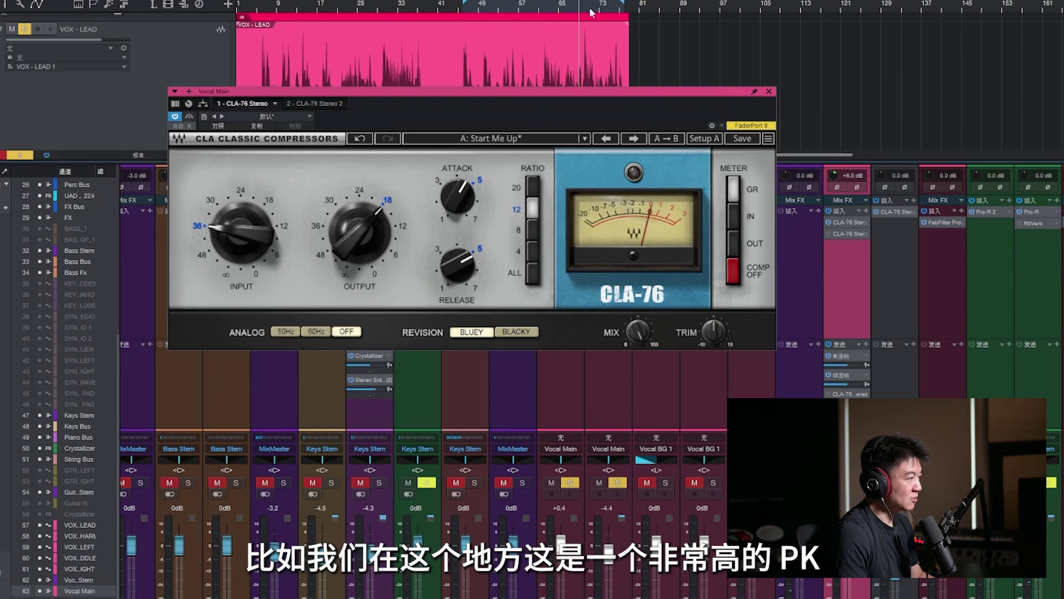
pyautogui.moveTo(591, 12); pyautogui.dragTo(588, 30)
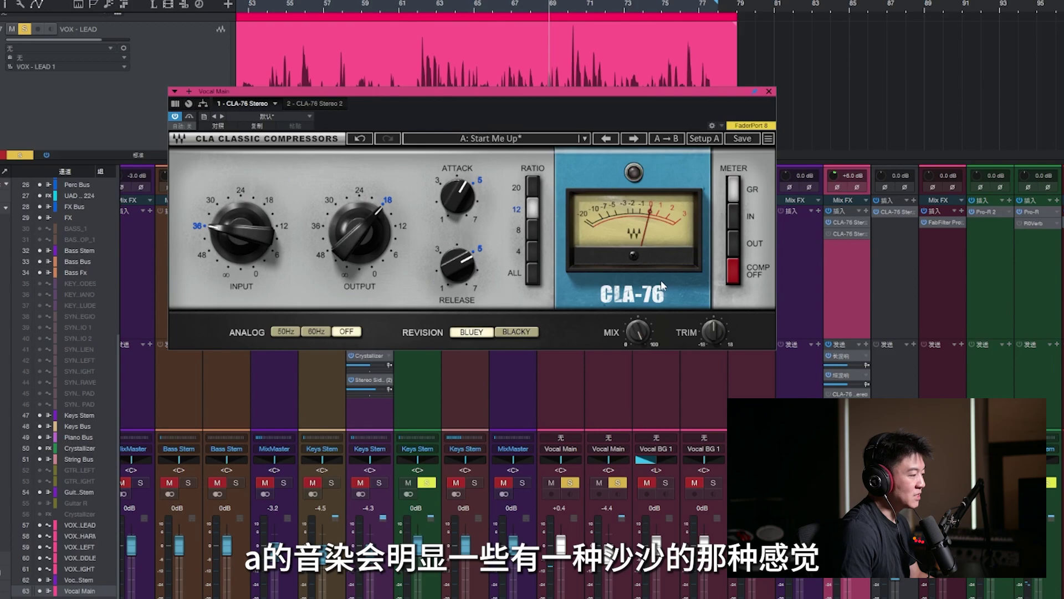
# - Open the second CLA-76 below the first, enable it, and reduce its input to between 30 and 36 during playback
pyautogui.click(855, 234)
pyautogui.moveTo(543, 178); pyautogui.dragTo(642, 374)
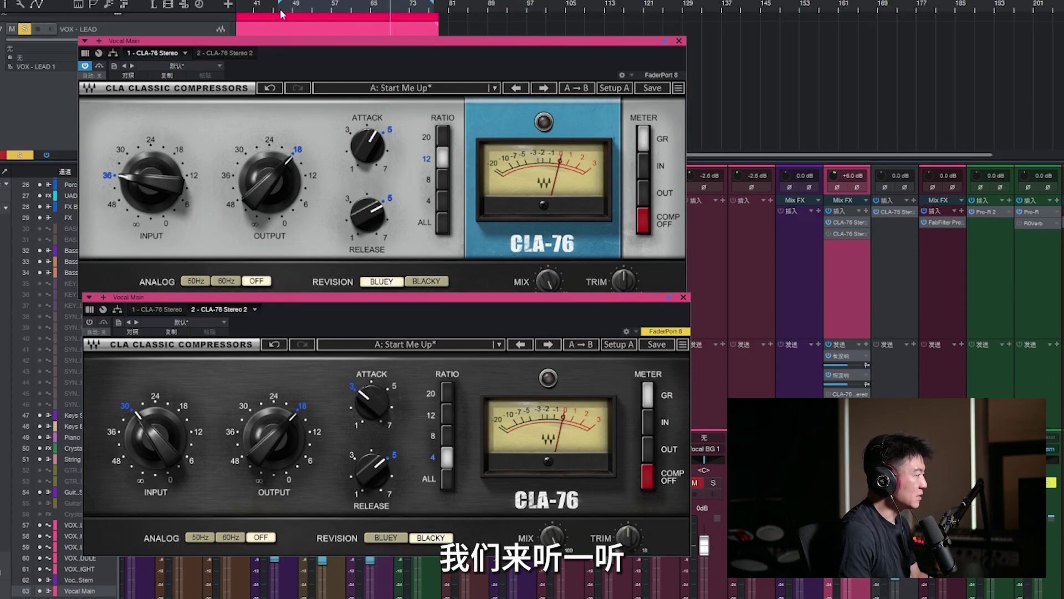
pyautogui.press('space')
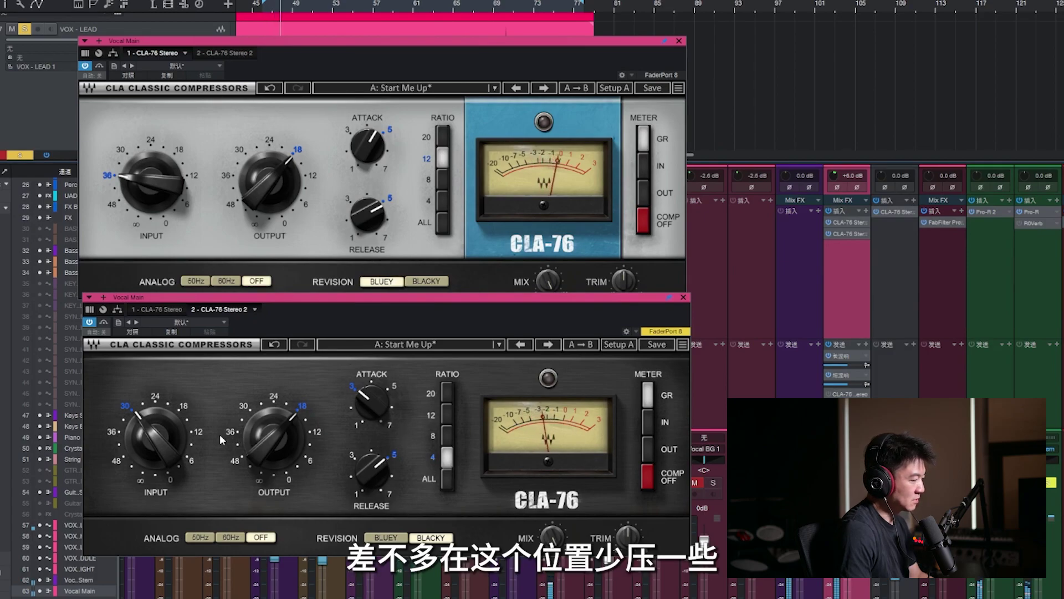
pyautogui.moveTo(128, 422); pyautogui.dragTo(126, 424)
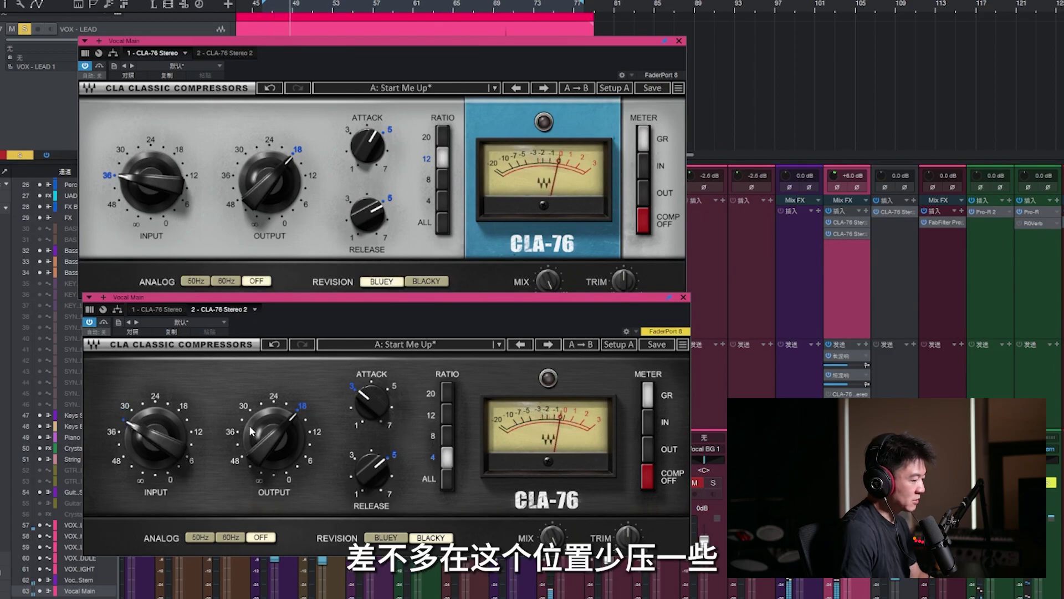
pyautogui.click(279, 423)
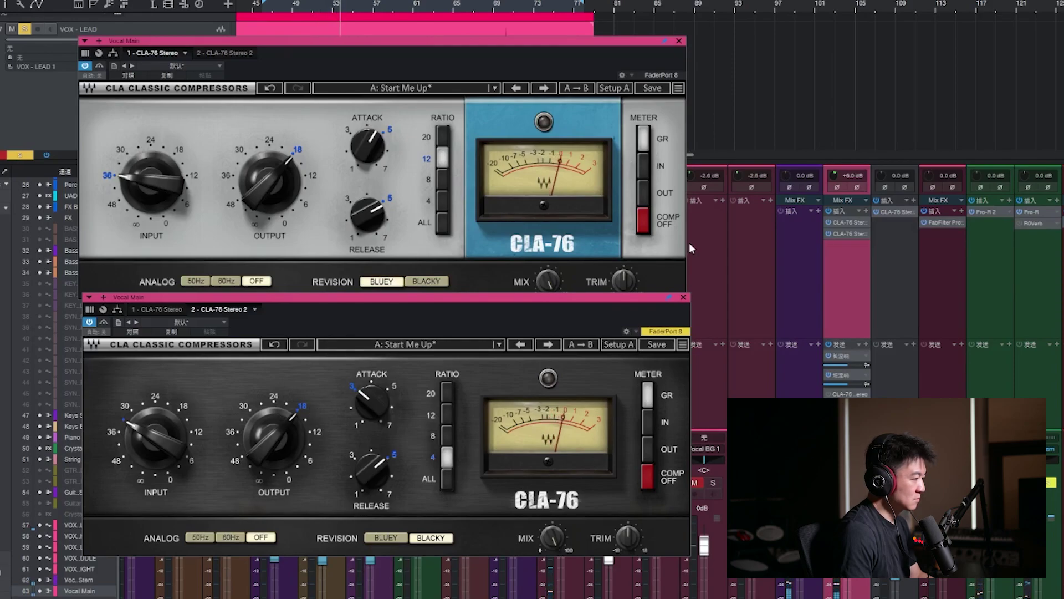
# - Compare the playing vocal with all inserts on its channel bypassed and enabled
pyautogui.click(828, 210)
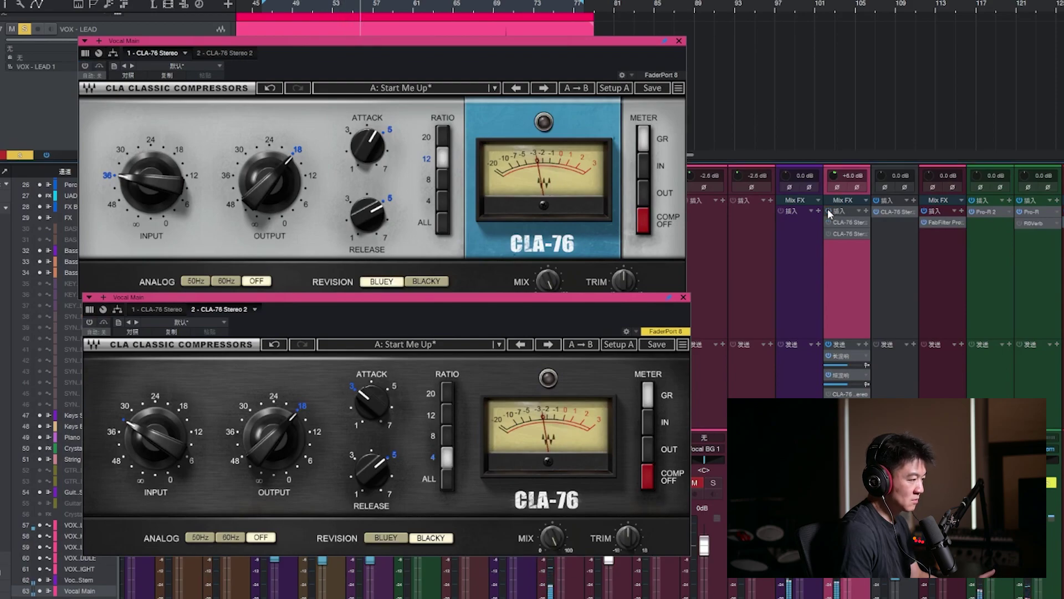
pyautogui.click(828, 211)
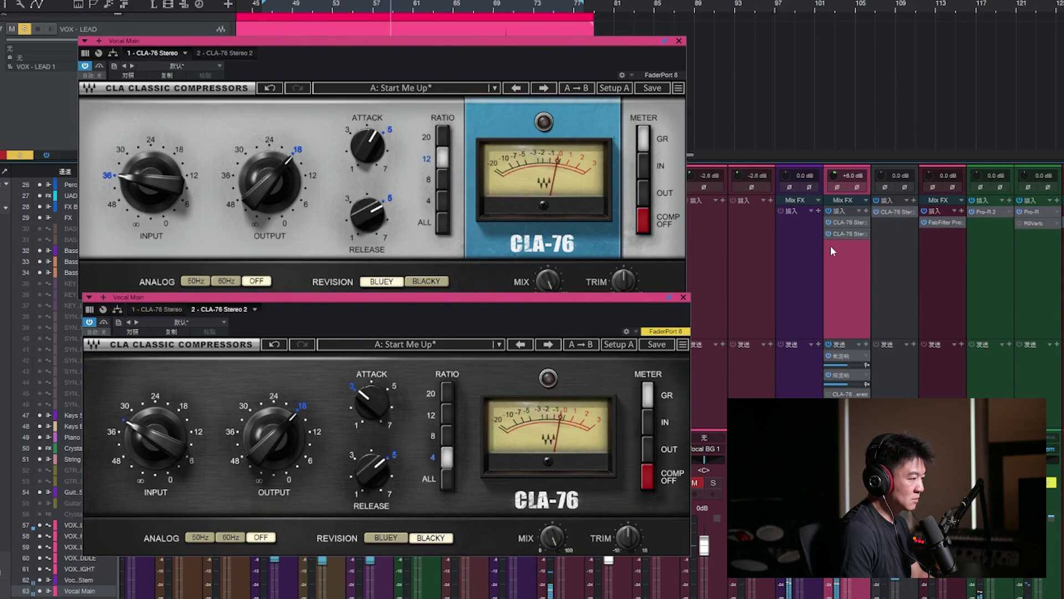
pyautogui.click(829, 208)
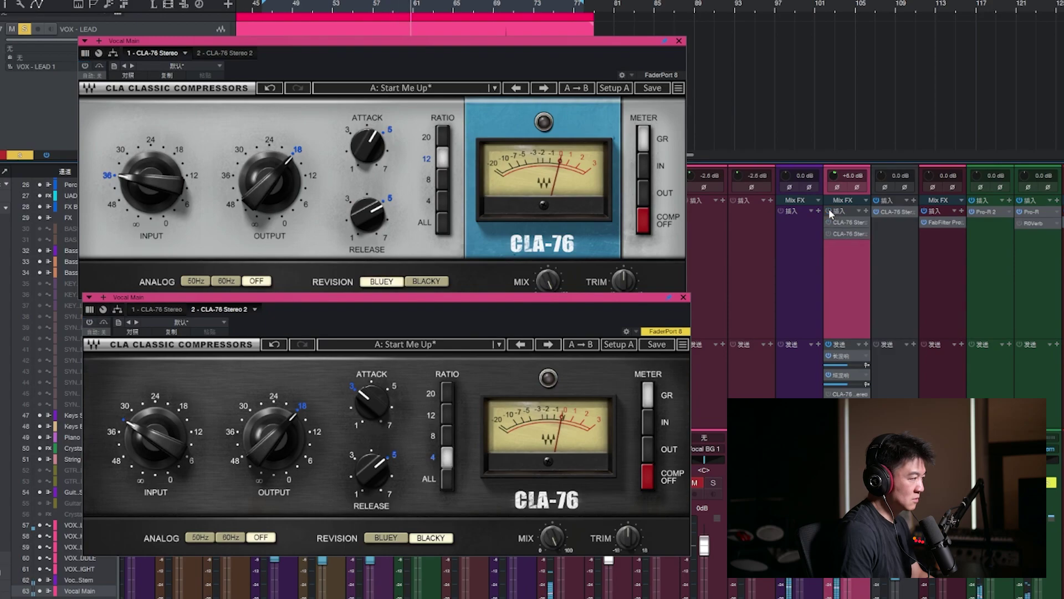
pyautogui.click(829, 208)
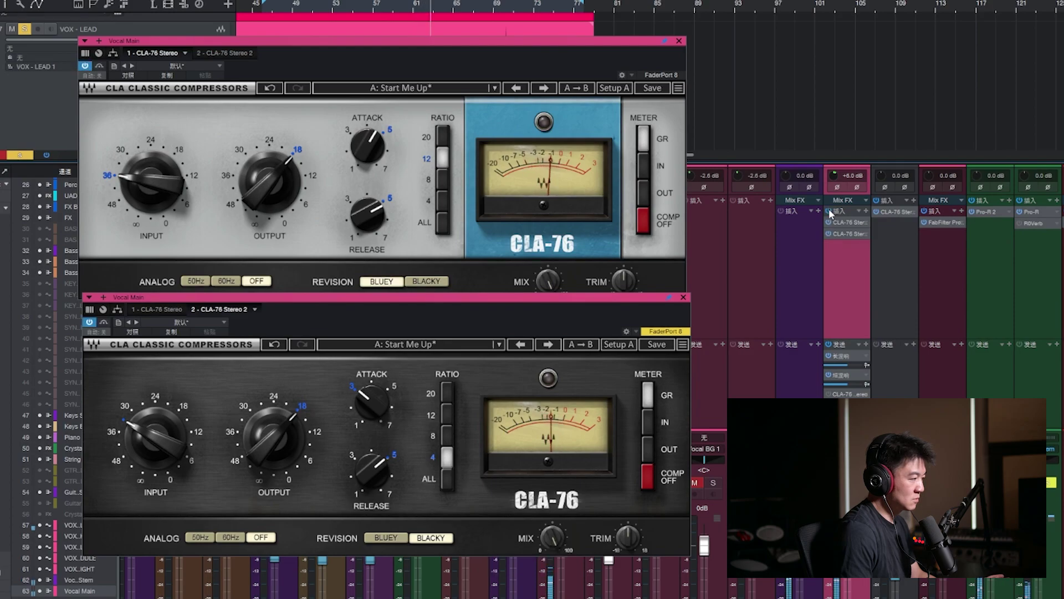
pyautogui.click(829, 209)
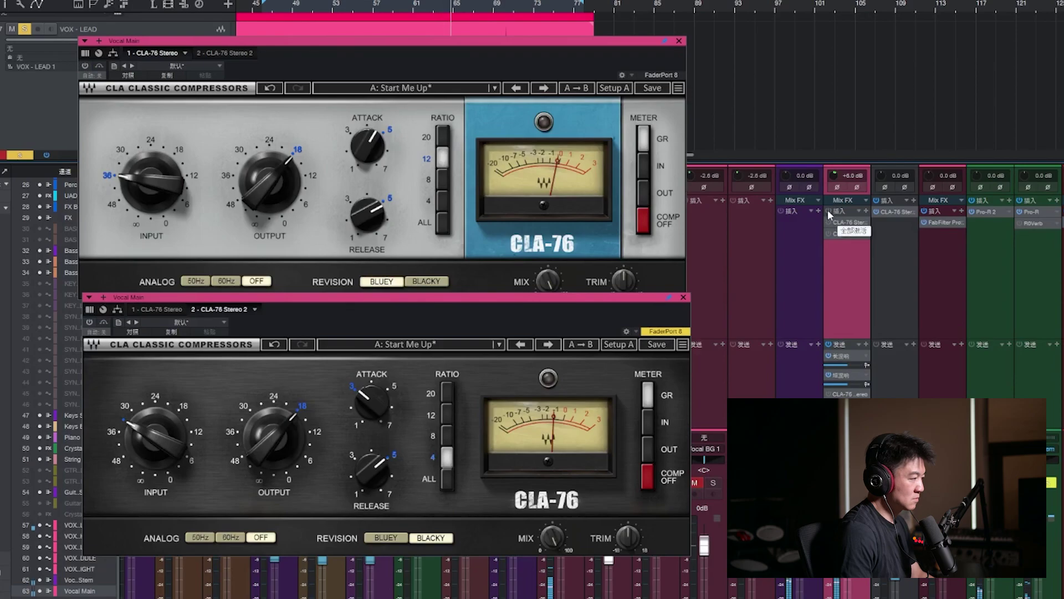
pyautogui.click(827, 210)
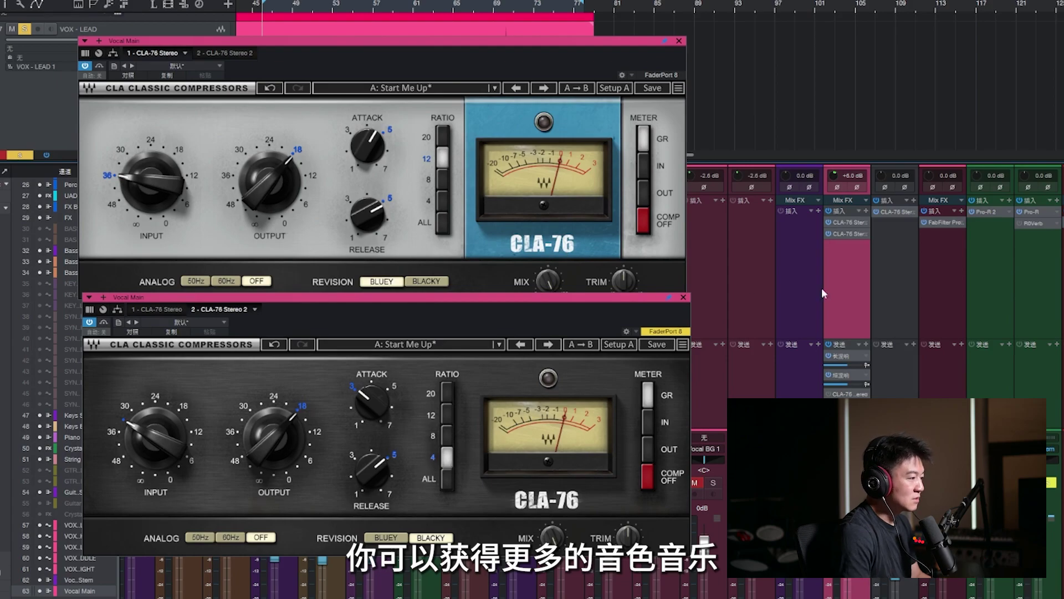
# - Reorder the vocal inserts so the black CLA-76 at ratio 12 comes before the blue one at ratio 4, and stack their windows
pyautogui.moveTo(847, 222); pyautogui.dragTo(839, 261)
pyautogui.moveTo(616, 299); pyautogui.dragTo(594, 32)
pyautogui.click(681, 121)
pyautogui.moveTo(665, 65); pyautogui.dragTo(637, 313)
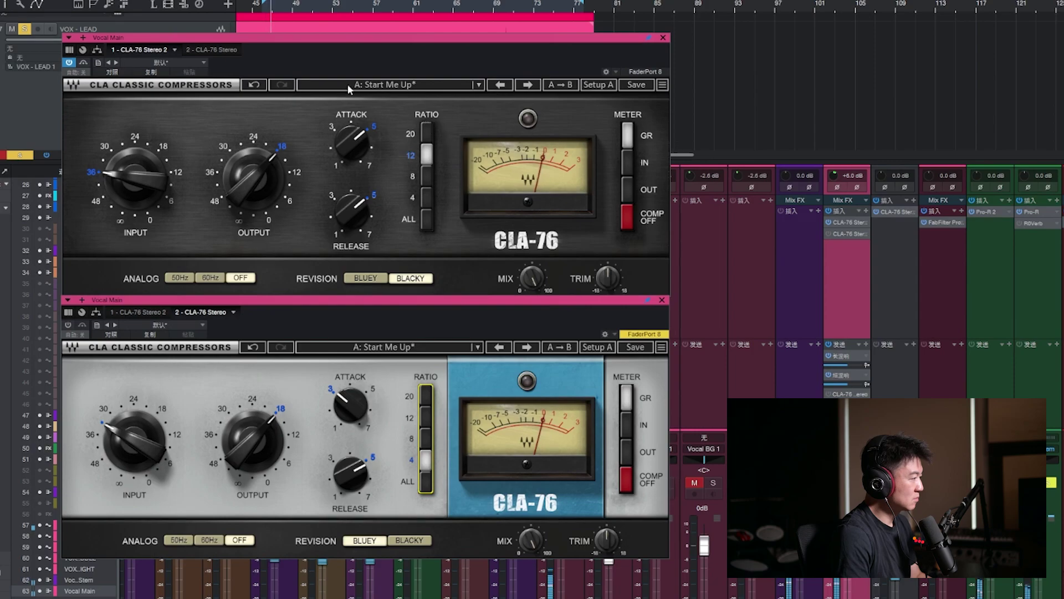
# - Raise the black CLA-76's input to between 36 and 30, set its release to about 7, and replay from around bar 69
pyautogui.moveTo(391, 61); pyautogui.dragTo(399, 117)
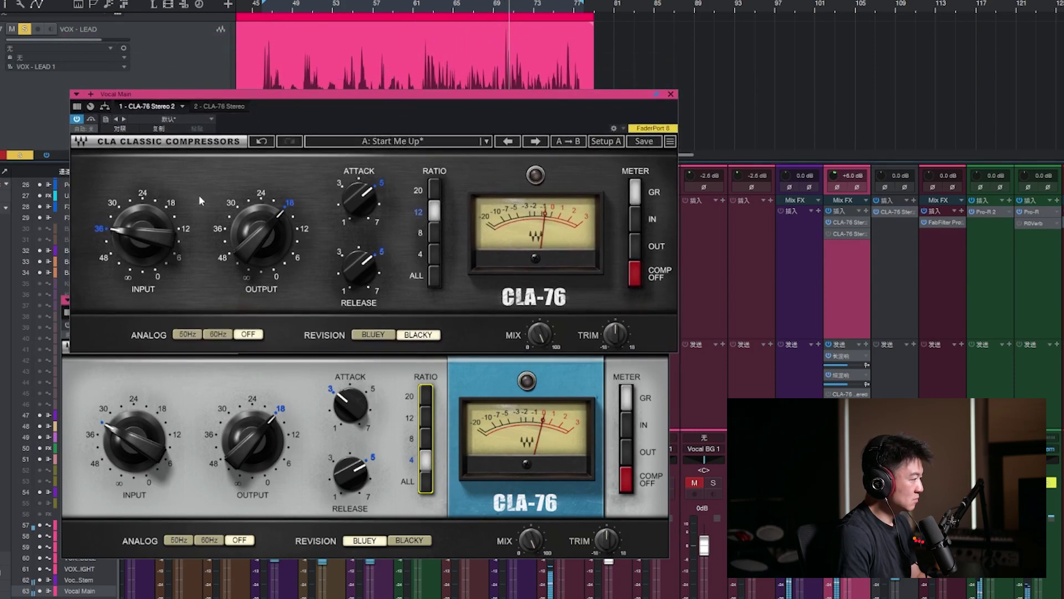
pyautogui.moveTo(108, 223); pyautogui.dragTo(109, 215)
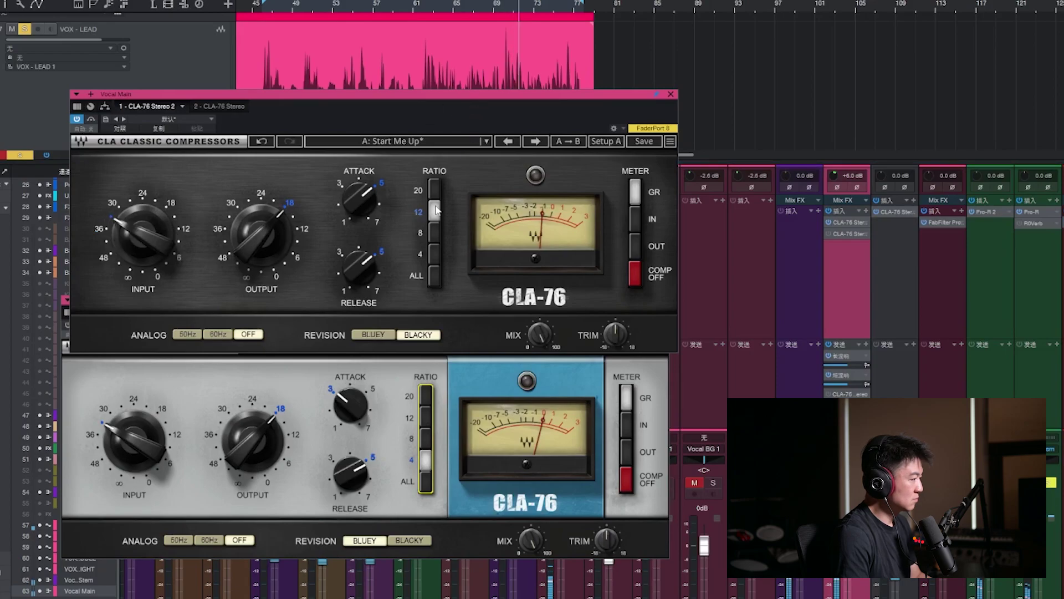
pyautogui.moveTo(375, 300); pyautogui.dragTo(400, 249)
pyautogui.click(505, 9)
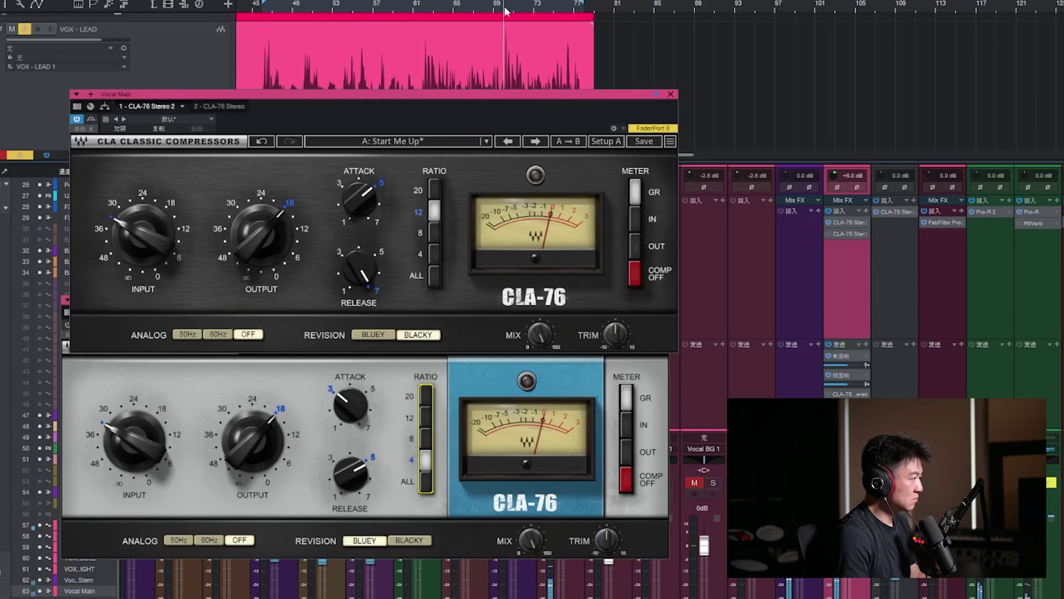
# - Restack both compressor windows, enable the blue CLA-76, and lower its output to between 18 and 24
pyautogui.moveTo(533, 92); pyautogui.dragTo(534, 23)
pyautogui.moveTo(495, 304); pyautogui.dragTo(502, 259)
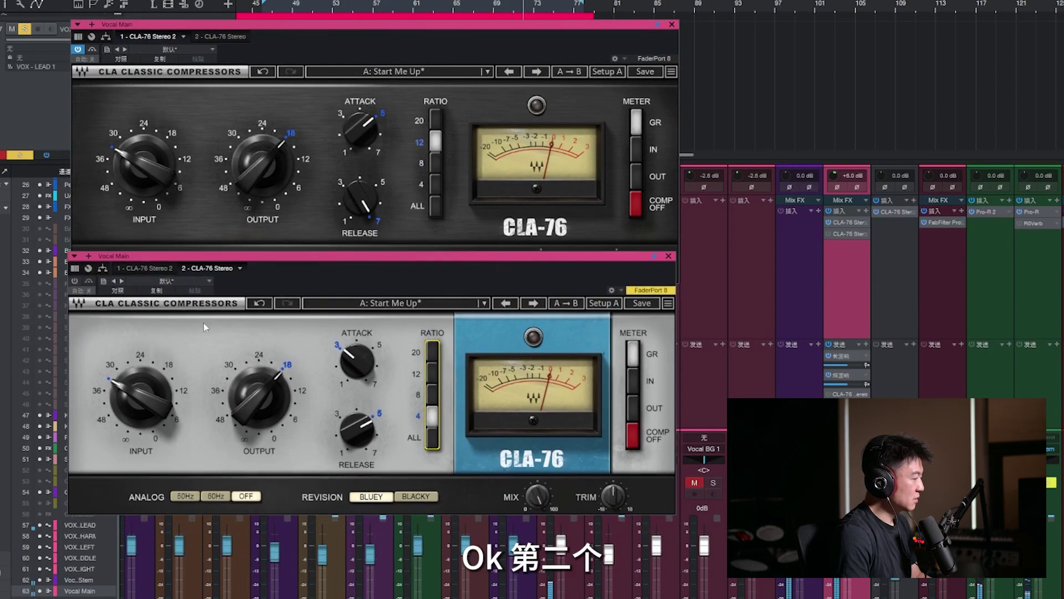
pyautogui.click(75, 282)
pyautogui.moveTo(361, 358)
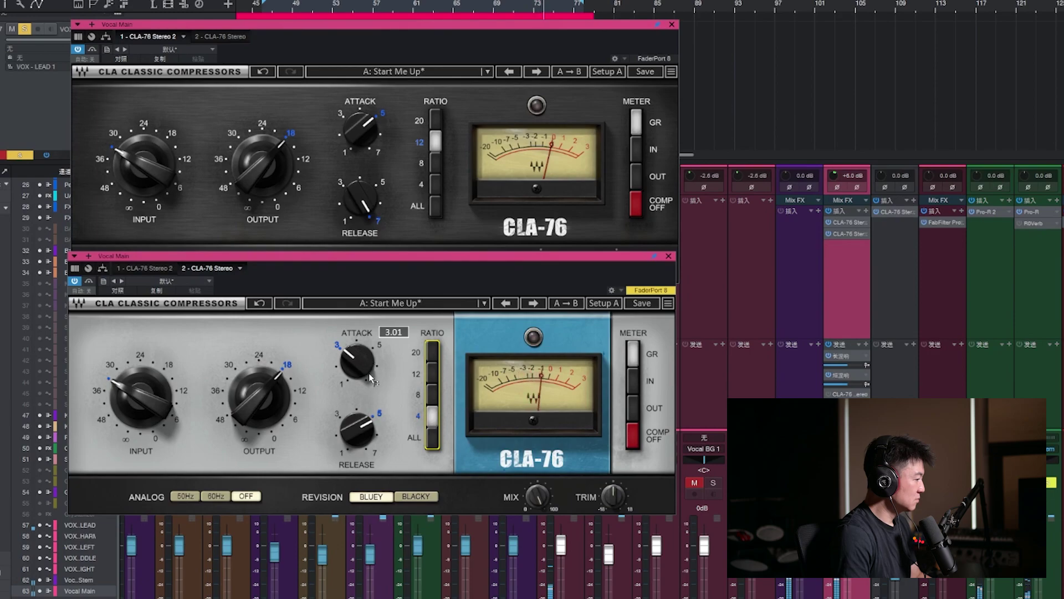
pyautogui.moveTo(258, 397); pyautogui.dragTo(258, 404)
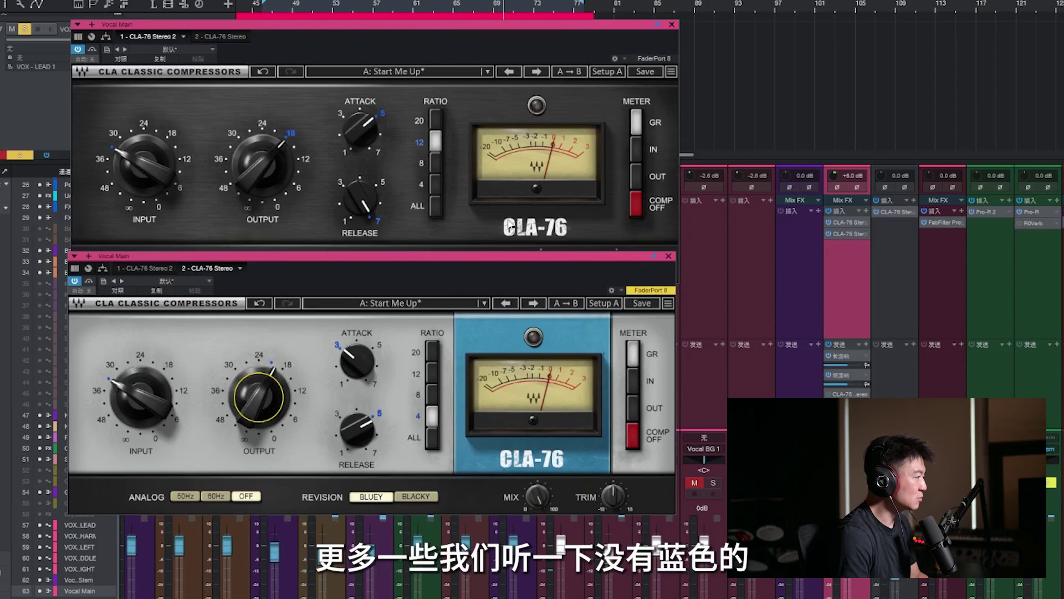
# - Compare the vocal with the blue CLA-76 bypassed and enabled, and set its input to 36 and output to 18
pyautogui.click(74, 282)
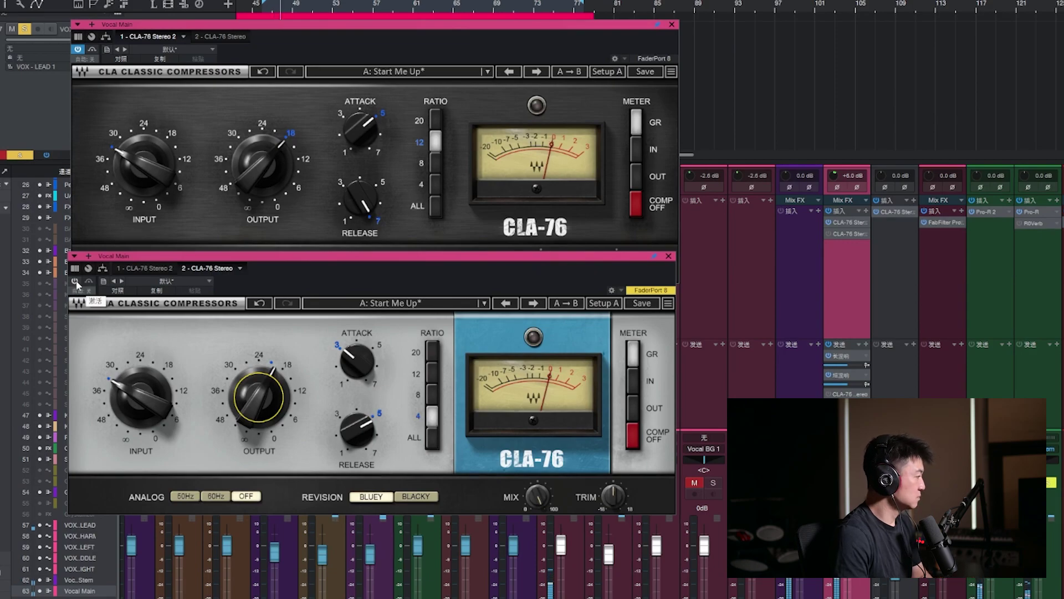
pyautogui.click(74, 282)
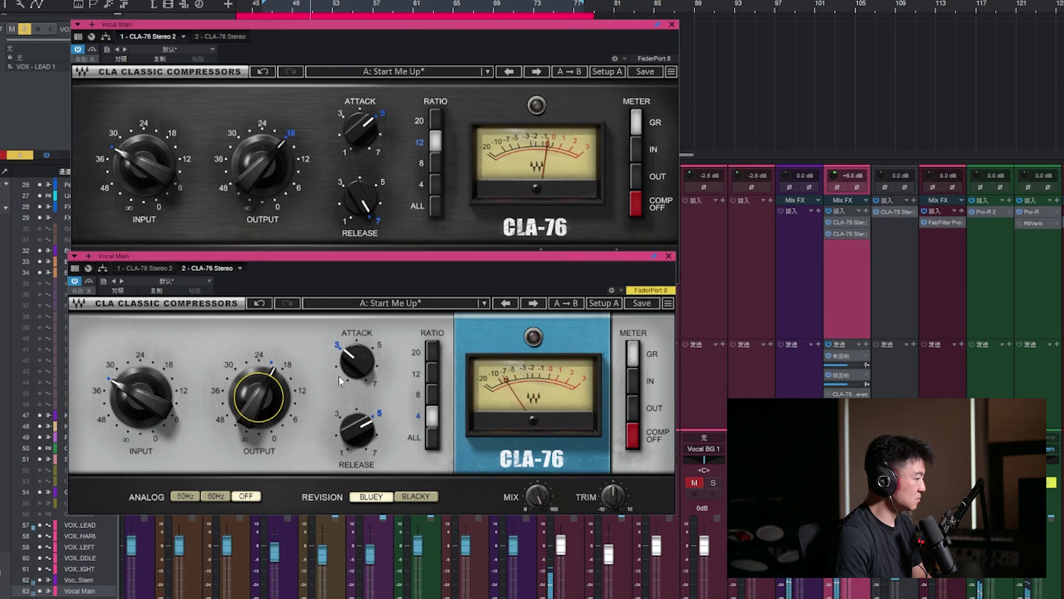
pyautogui.click(102, 391)
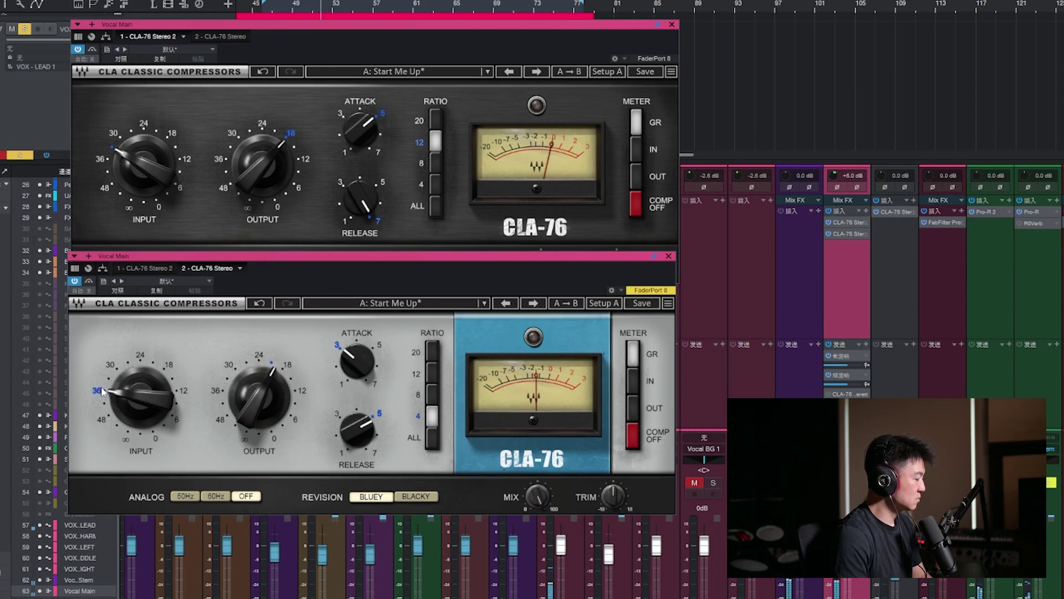
pyautogui.click(285, 367)
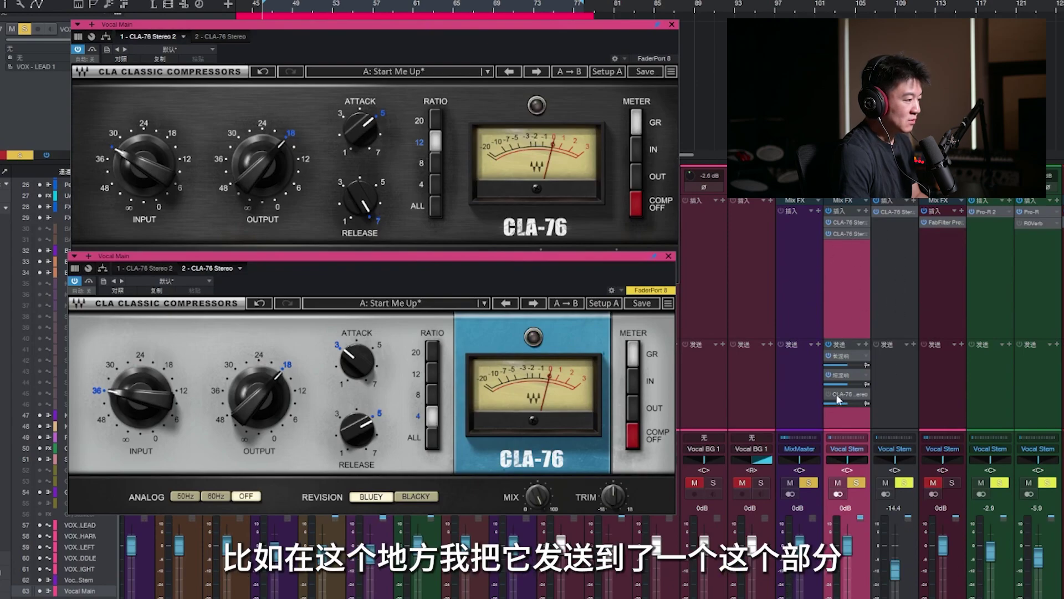
# - Open the CLA-76 insert on the effect channel that receives the vocal's CLA-76 send
pyautogui.click(890, 211)
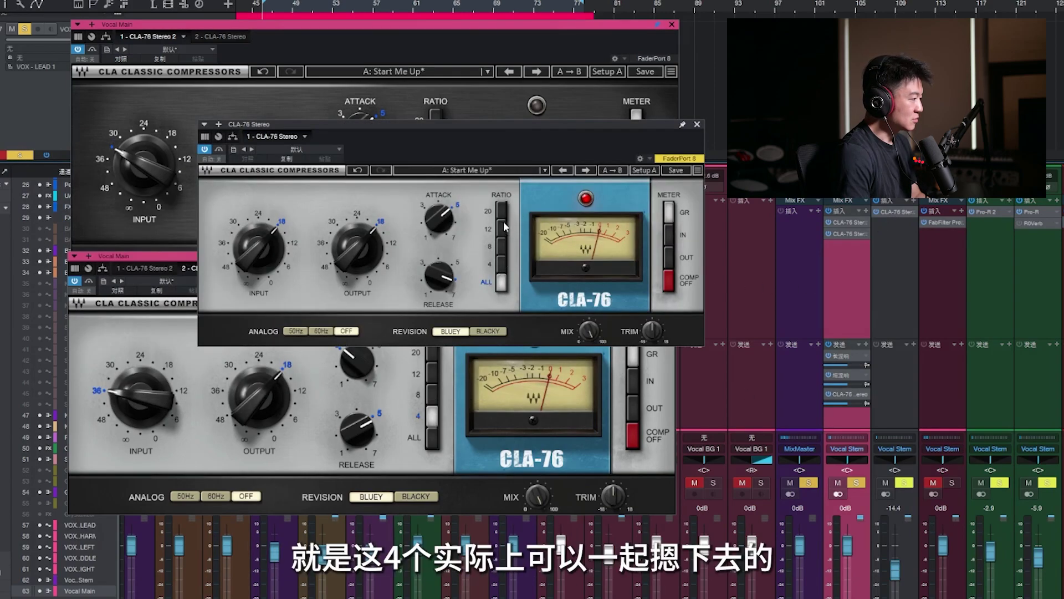
# - Set the effect channel's CLA-76 ratio to ALL and enlarge its plug-in window
pyautogui.click(506, 287)
pyautogui.rightClick(690, 209)
pyautogui.click(715, 202)
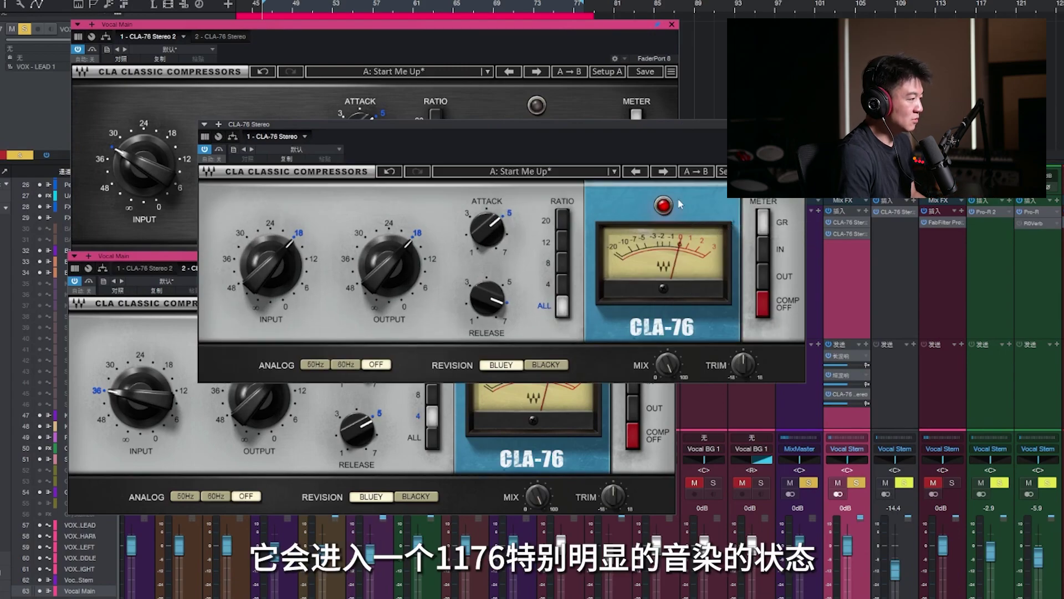
# - Close both Vocal Main compressor windows and reposition the effect channel's CLA-76 window so it stays alone in view
pyautogui.click(672, 24)
pyautogui.moveTo(695, 129); pyautogui.dragTo(626, 133)
pyautogui.click(672, 252)
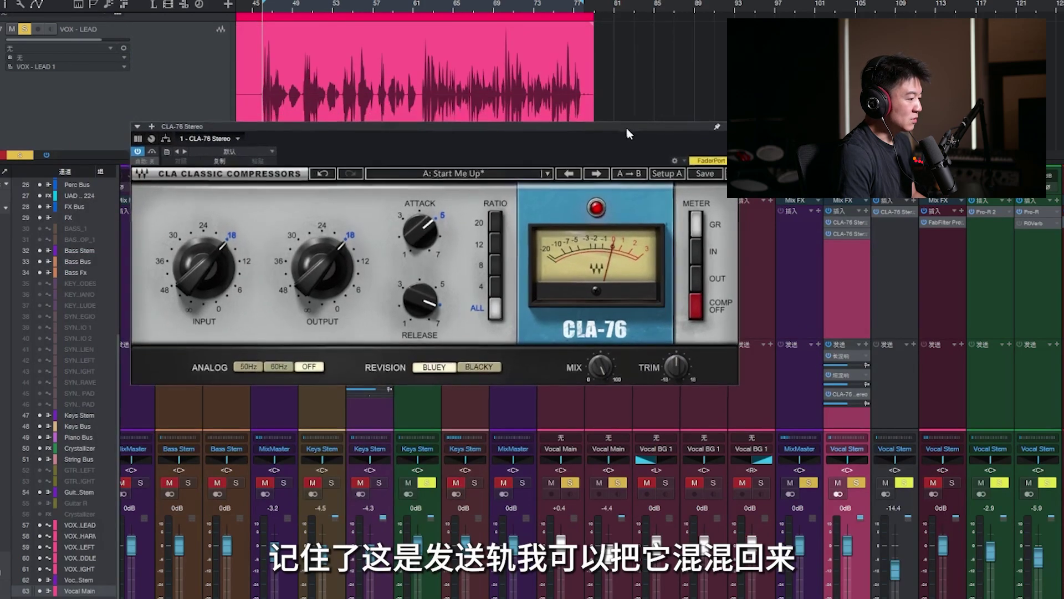
# - Pull the Vocal Main fader fully down, raise the CLA-76 effect channel to -0.7 dB, and audition the compressed signal alone
pyautogui.moveTo(846, 541); pyautogui.dragTo(902, 556)
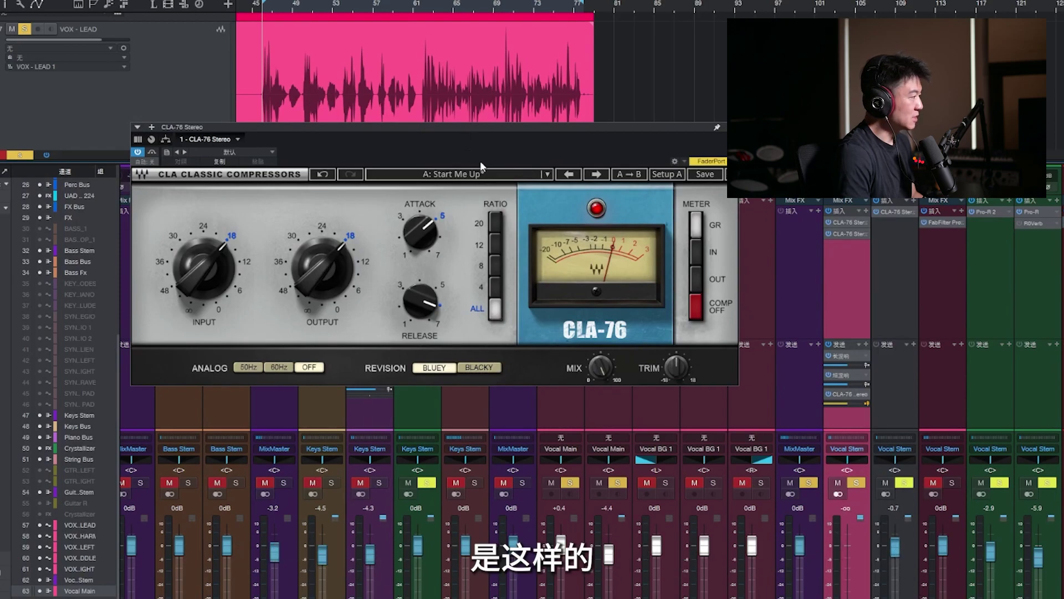
pyautogui.press('space')
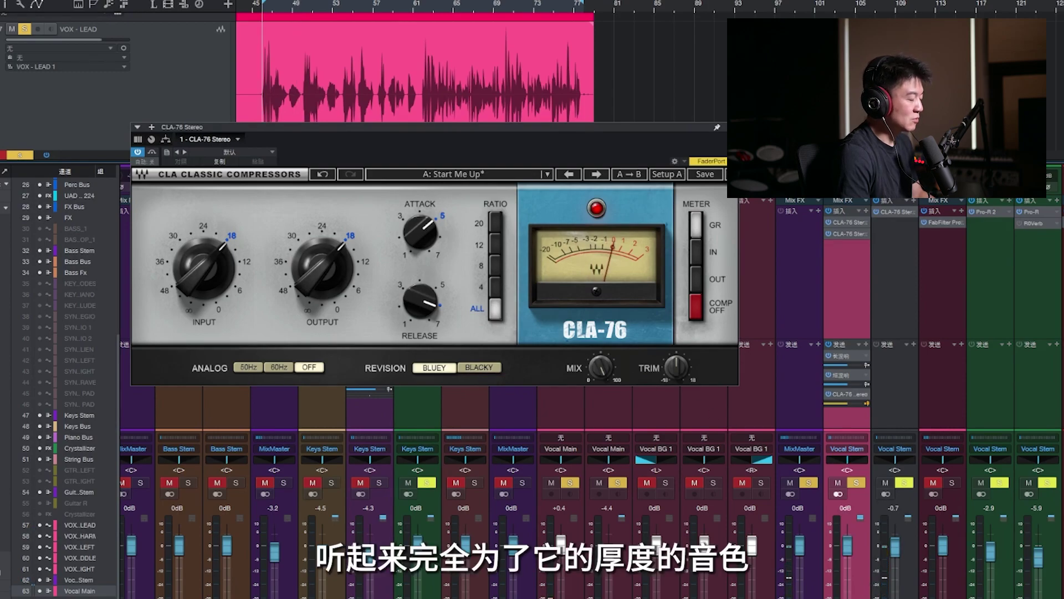
# - Pull the CLA-76 effect channel's fader fully down, and gradually blend it back under the vocal at -7.8 dB
pyautogui.moveTo(894, 549); pyautogui.dragTo(895, 596)
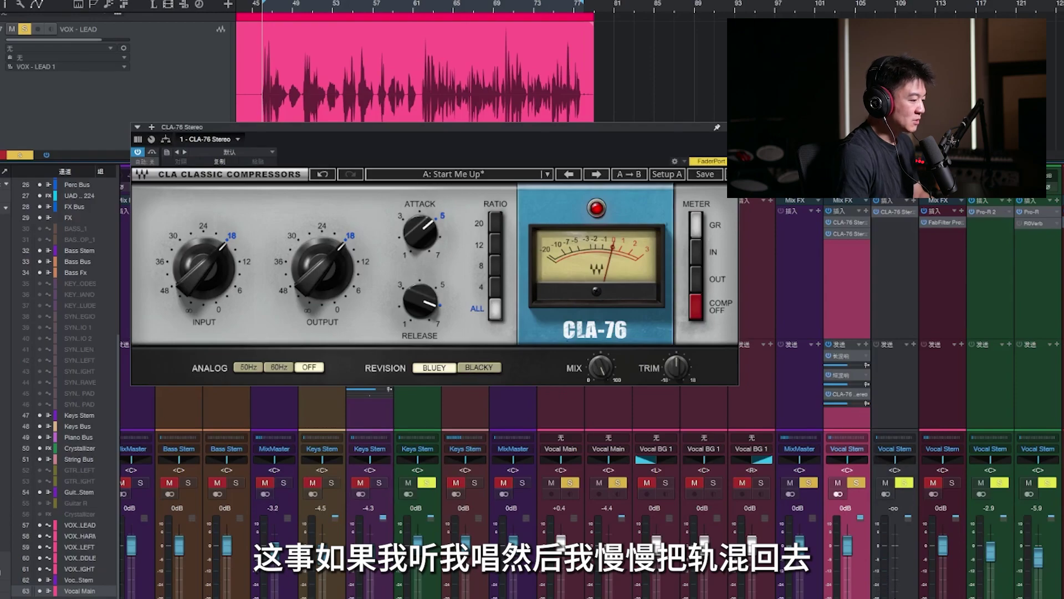
pyautogui.moveTo(895, 596); pyautogui.dragTo(898, 564)
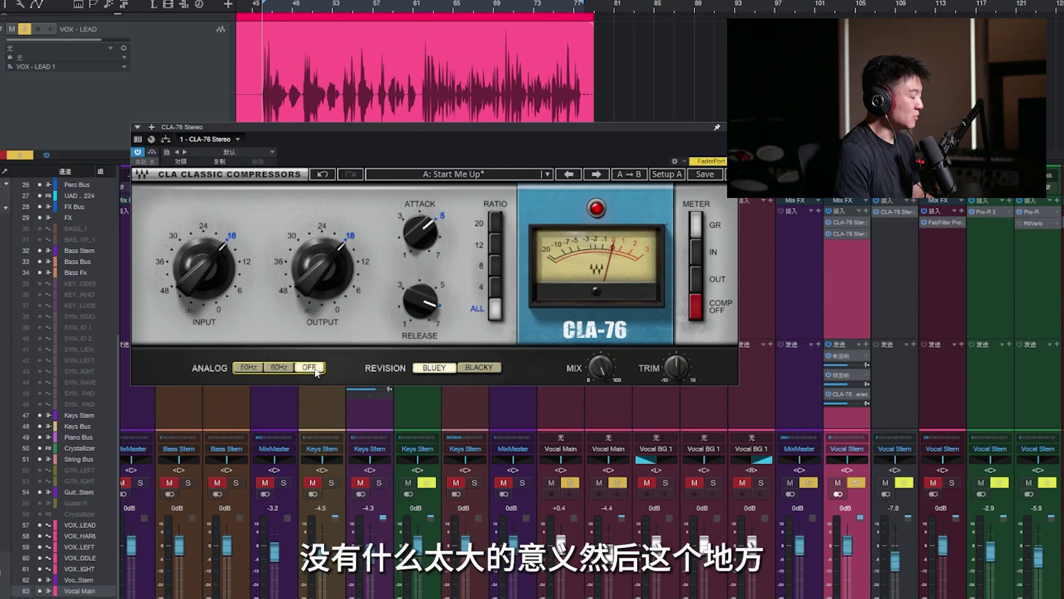
pyautogui.moveTo(601, 367)
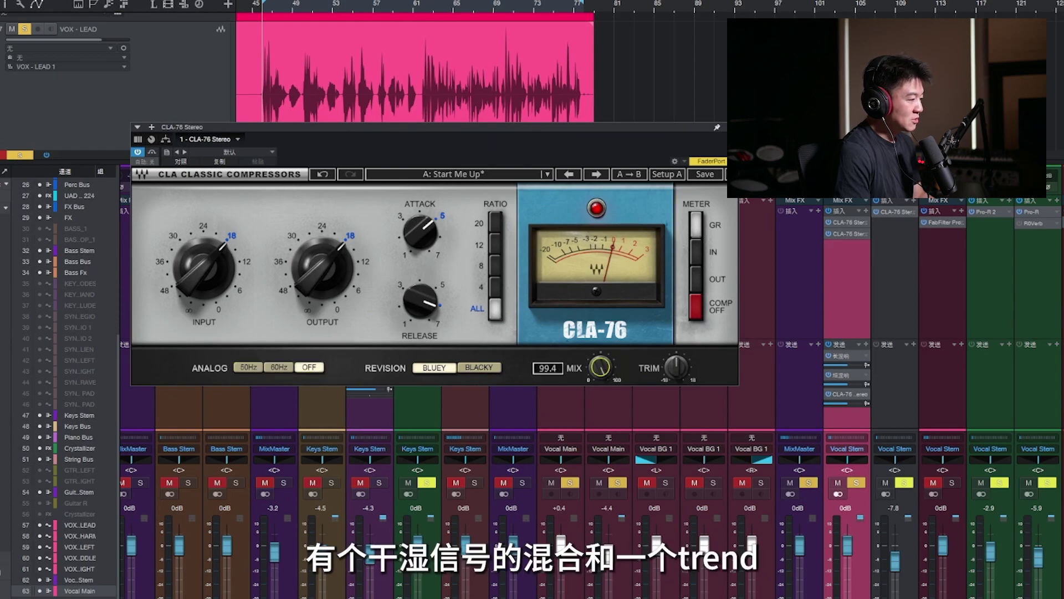